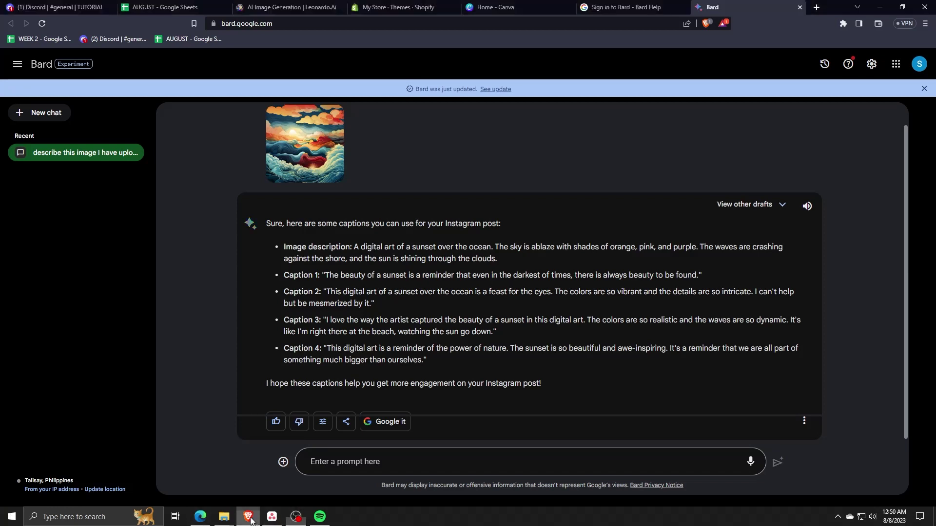
scroll(564, 308, up, 2)
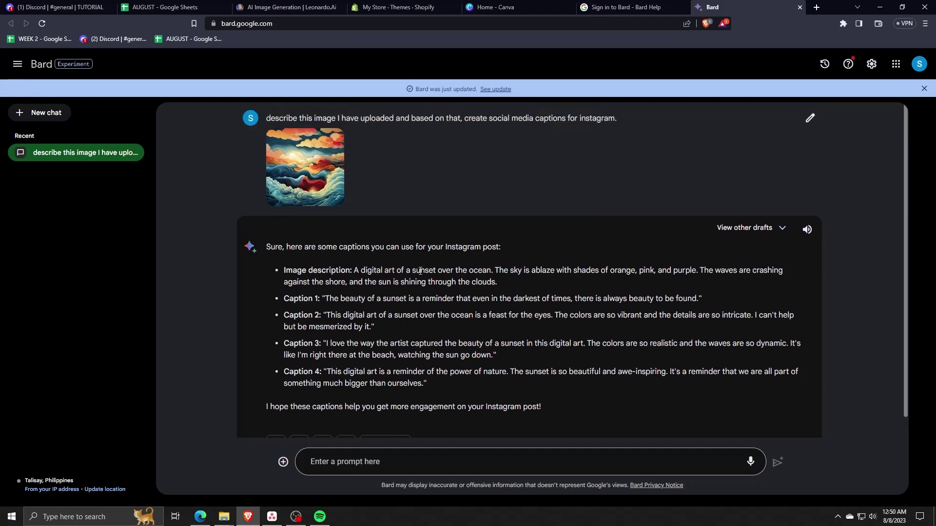
scroll(438, 292, down, 2)
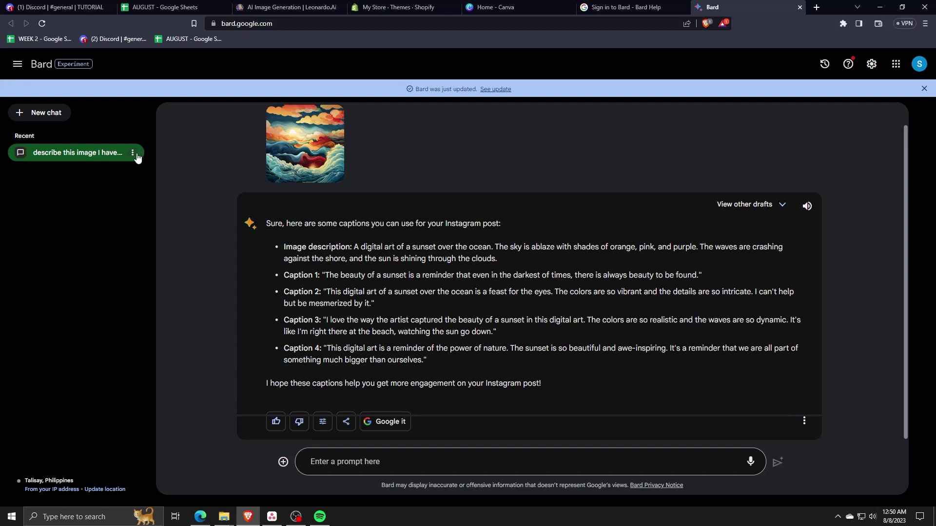
Choose Delete from the sunset-caption chat's options menu in the Recent list.
click(132, 153)
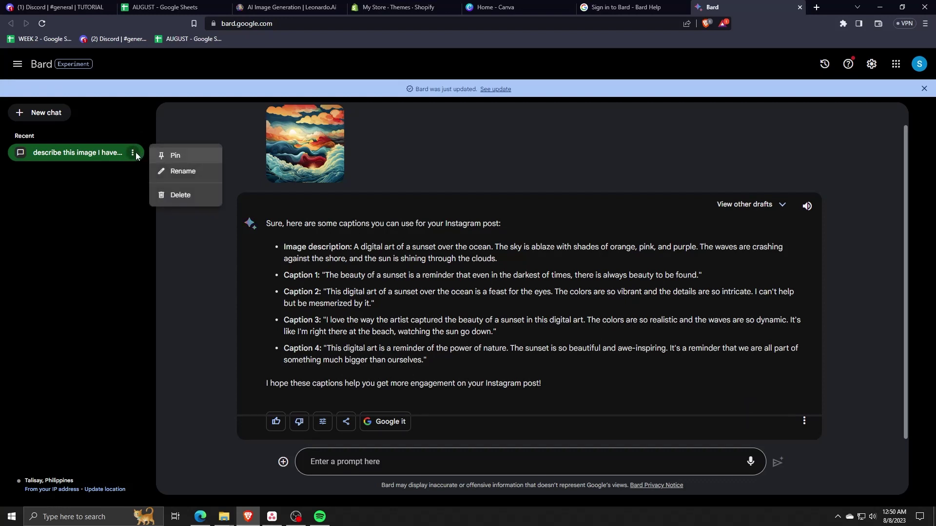
click(176, 196)
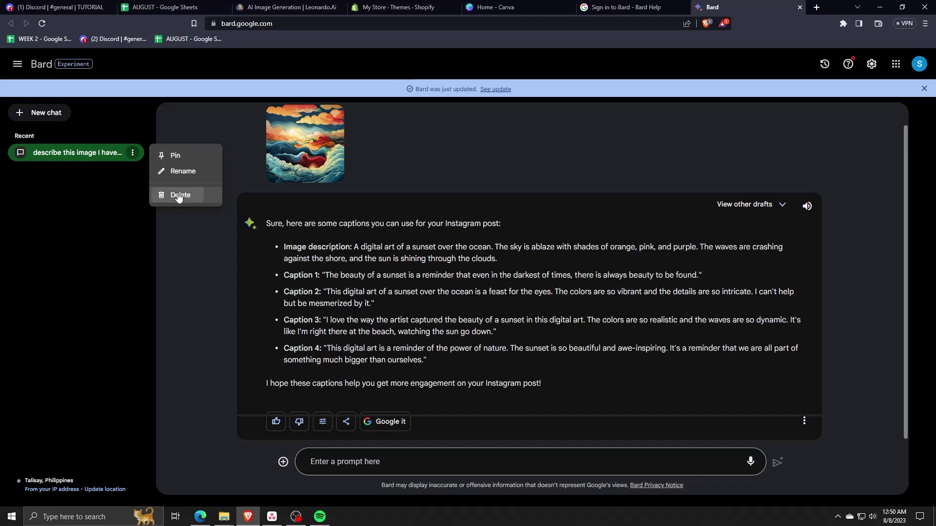